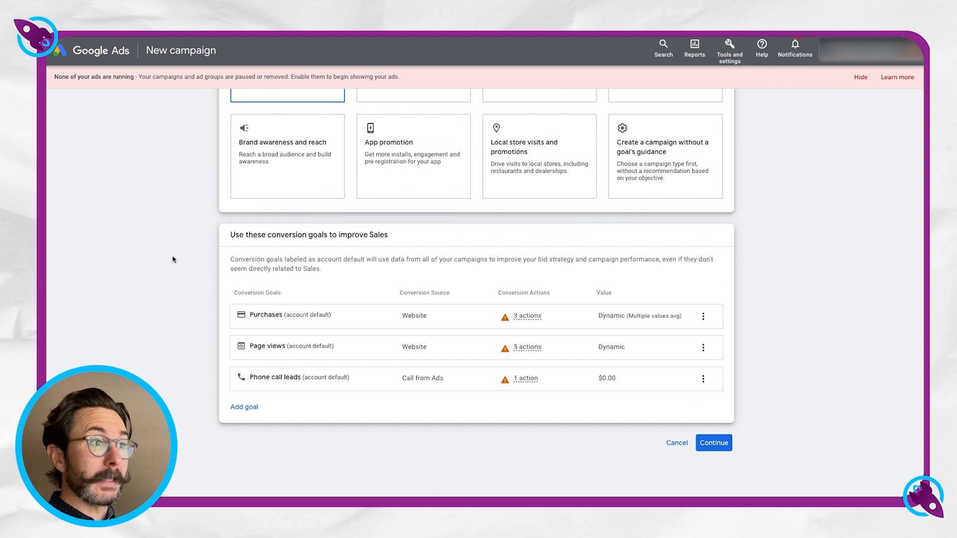
# Remove the Page views and Phone call leads conversion goals from the campaign.
pyautogui.scroll(2, 173, 259)
pyautogui.scroll(-2, 172, 259)
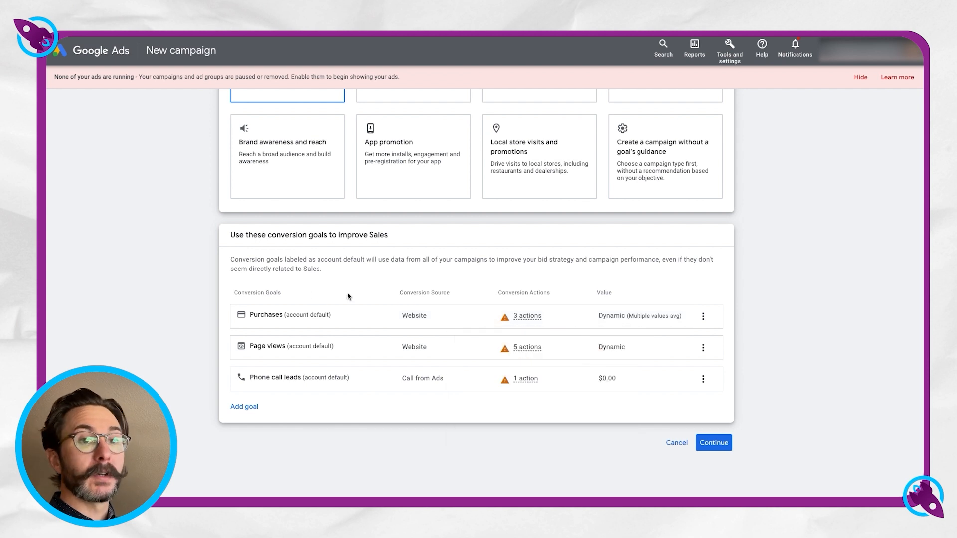
pyautogui.click(705, 350)
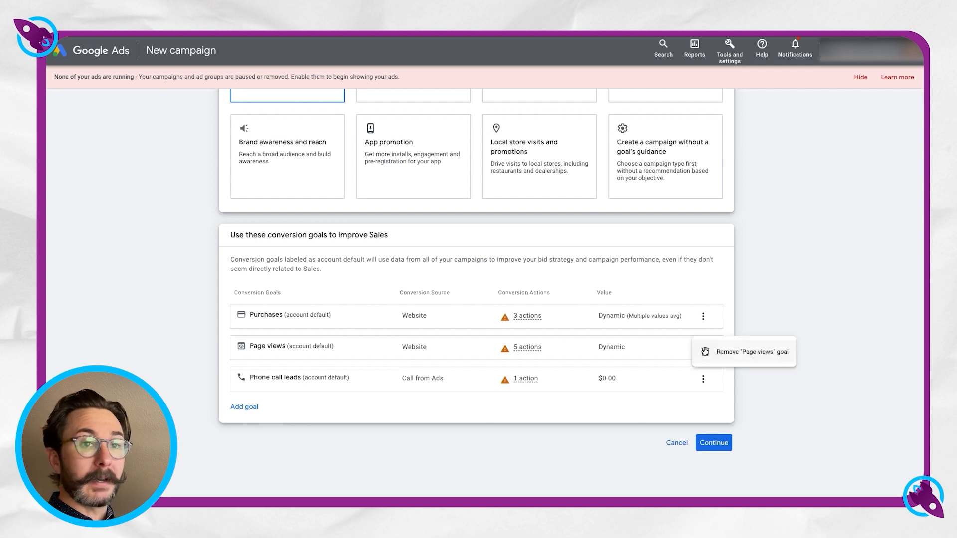
pyautogui.click(744, 352)
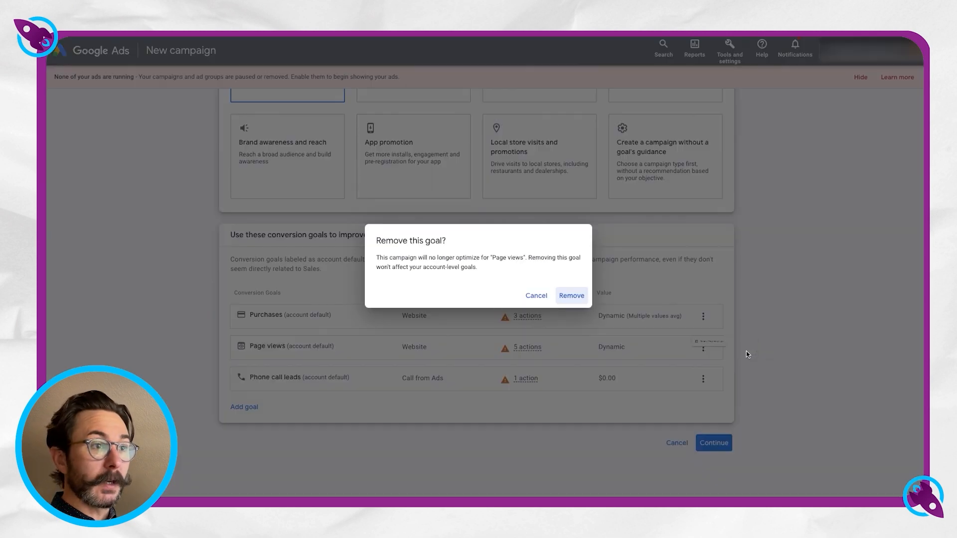
pyautogui.click(573, 301)
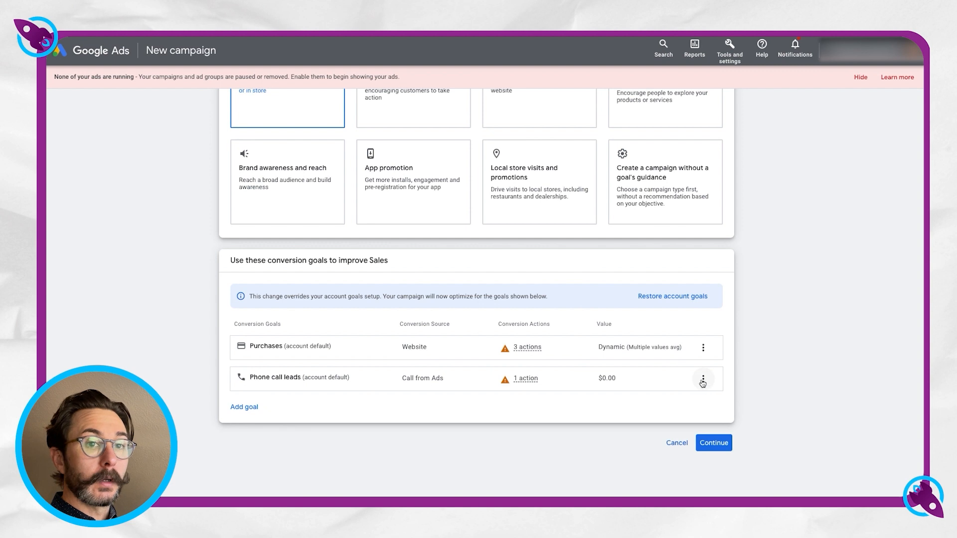
pyautogui.click(703, 378)
pyautogui.click(705, 382)
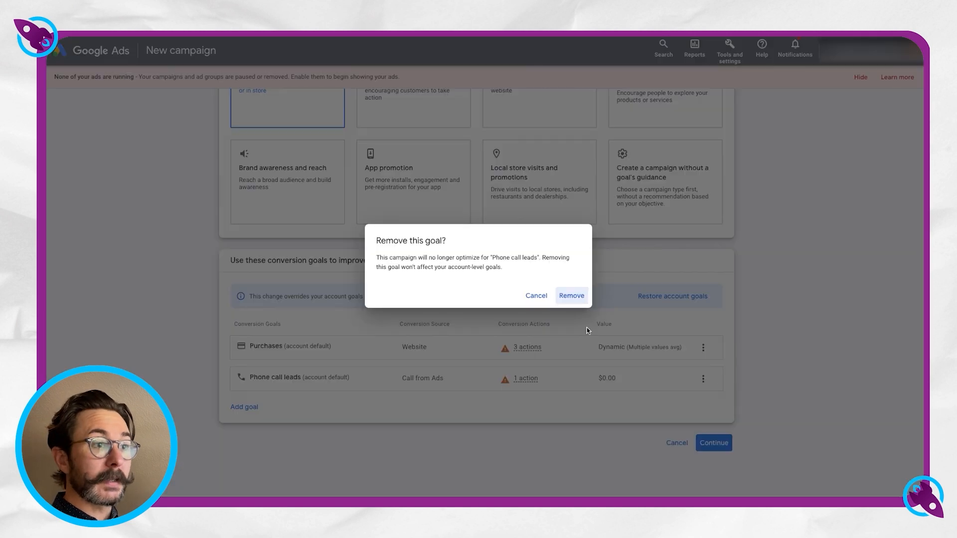
pyautogui.click(573, 297)
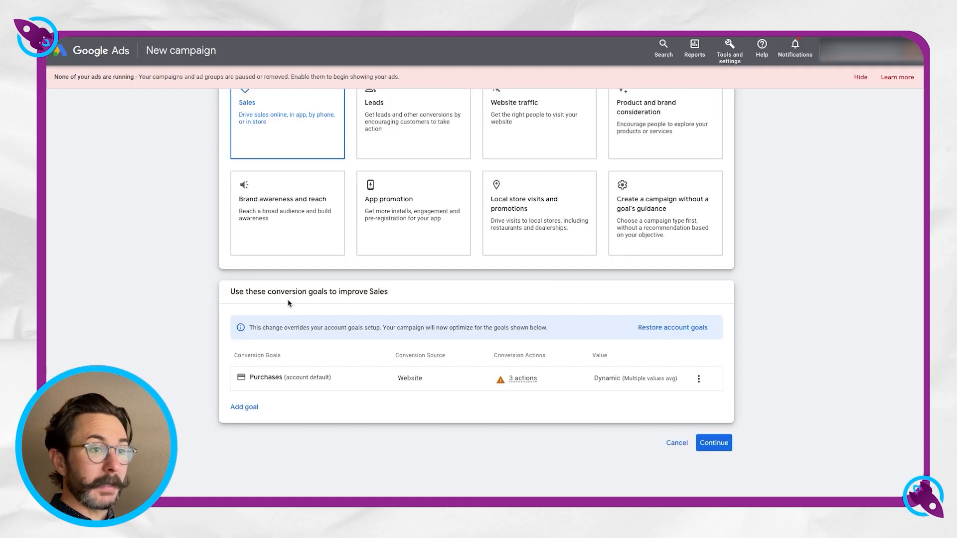
# Choose the Performance Max campaign type and replace the default campaign name with one beginning with "[GRAVITY".
pyautogui.click(709, 444)
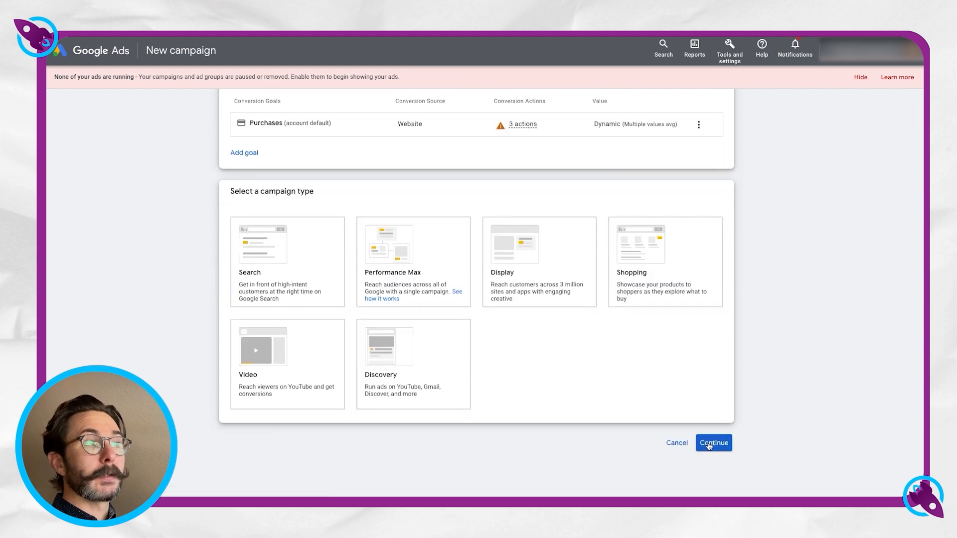
pyautogui.click(379, 256)
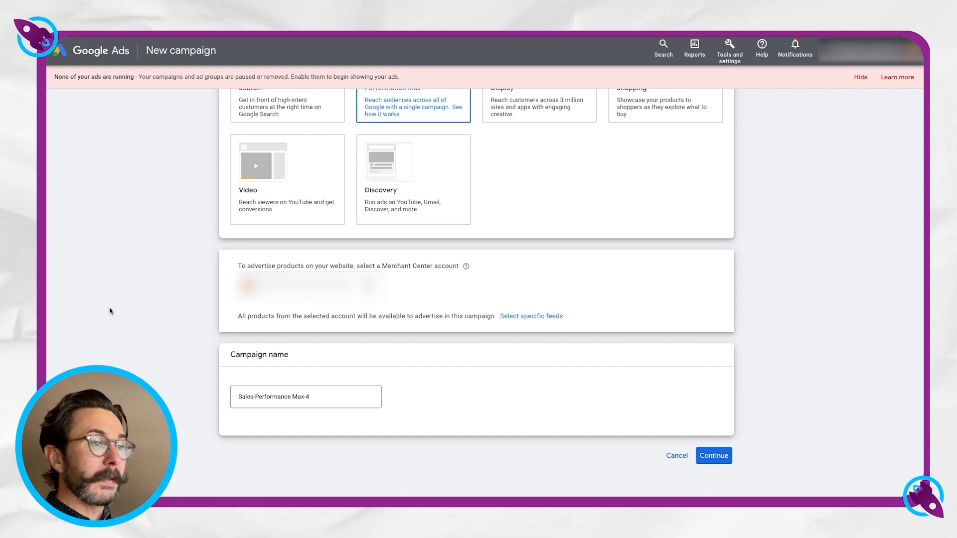
pyautogui.tripleClick(323, 395)
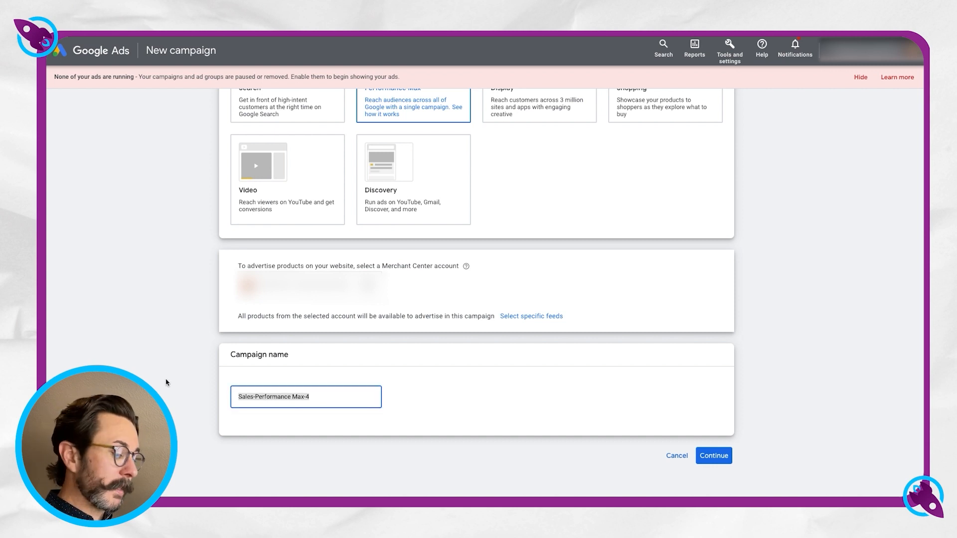
pyautogui.press('BackSpace')
pyautogui.write('[')
pyautogui.write('GRAVITY')
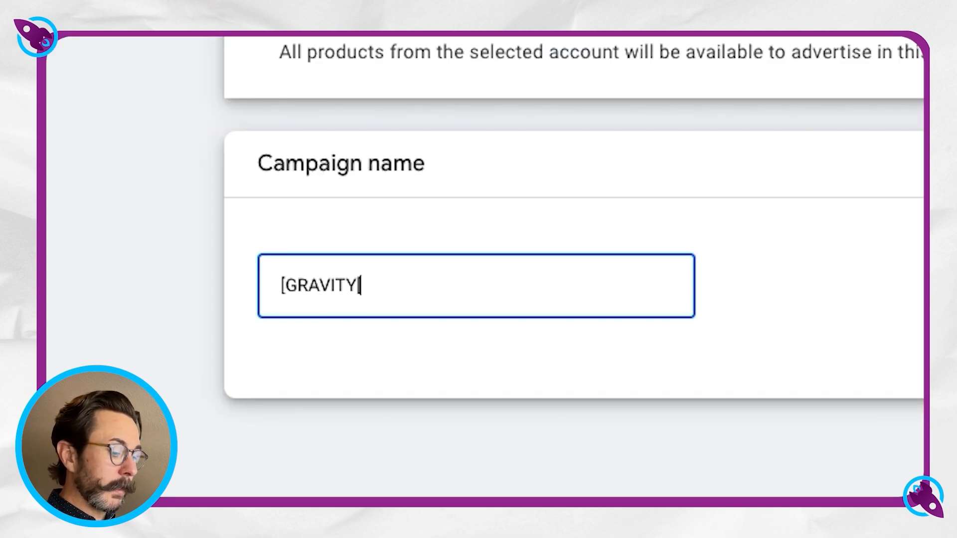
pyautogui.write('[ PERFOMR')
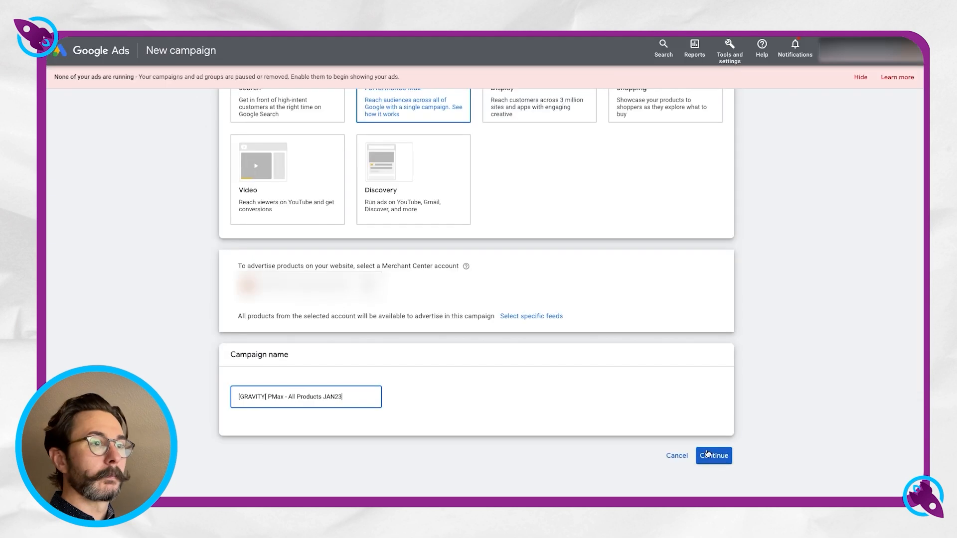
pyautogui.click(708, 454)
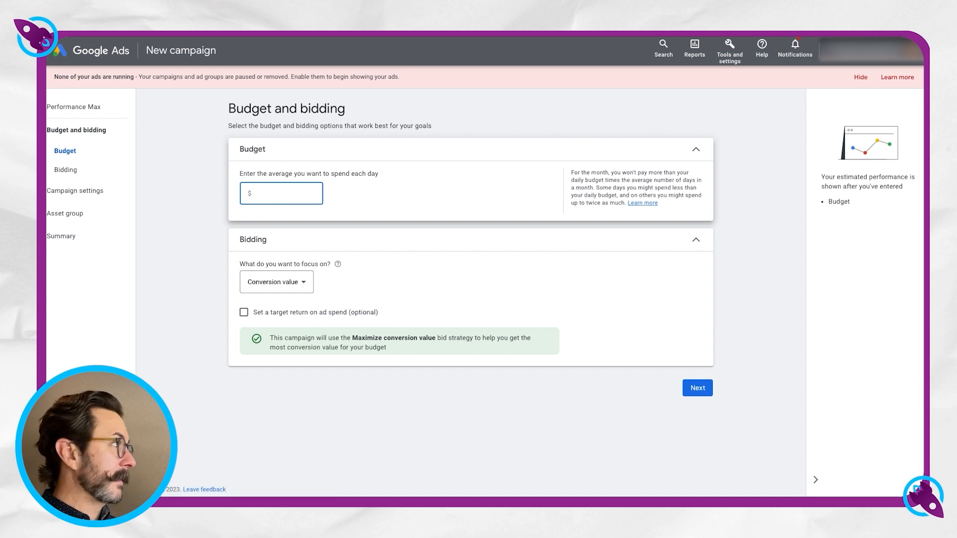
# Enter the average daily budget and set the bidding focus to Conversion value, without a target return on ad spend.
pyautogui.press('super+Tab')
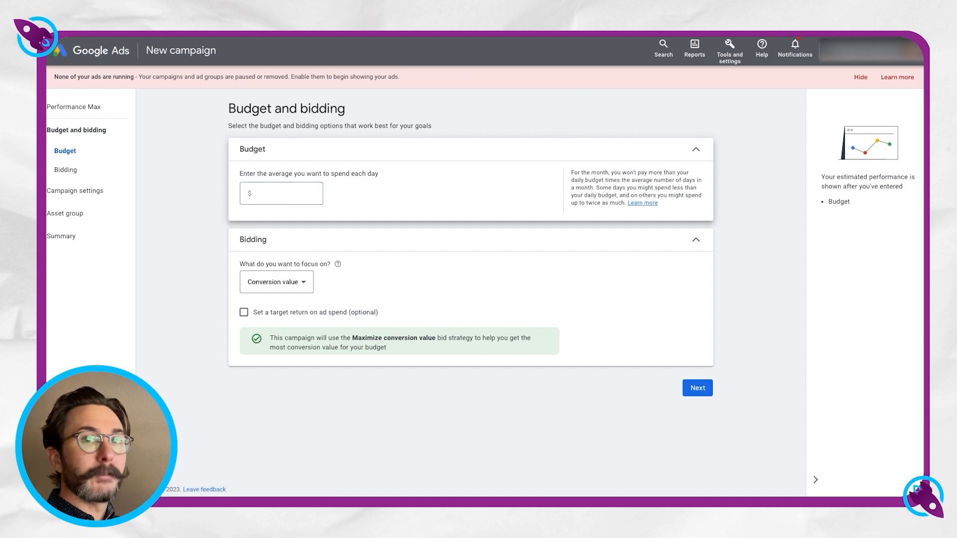
pyautogui.moveTo(811, 161); pyautogui.dragTo(10, 161)
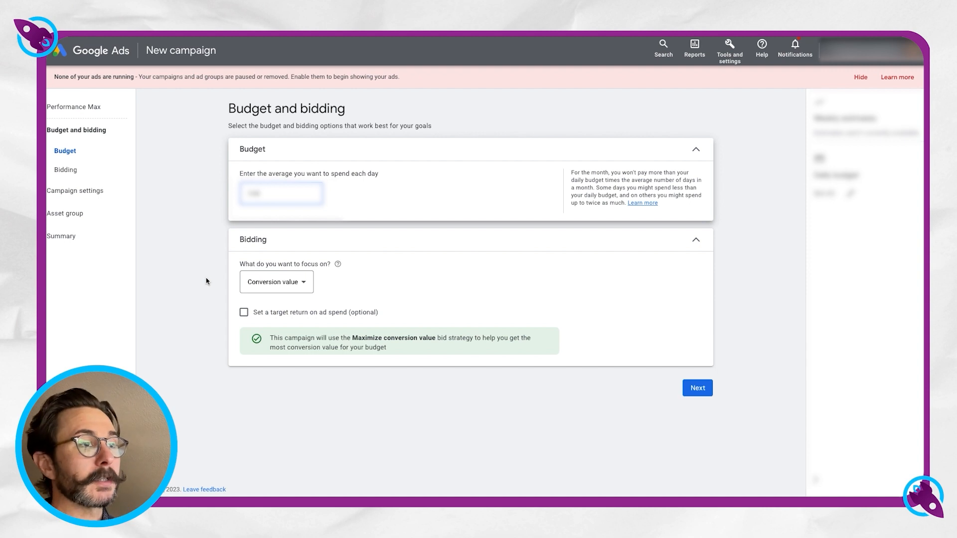
pyautogui.click(302, 283)
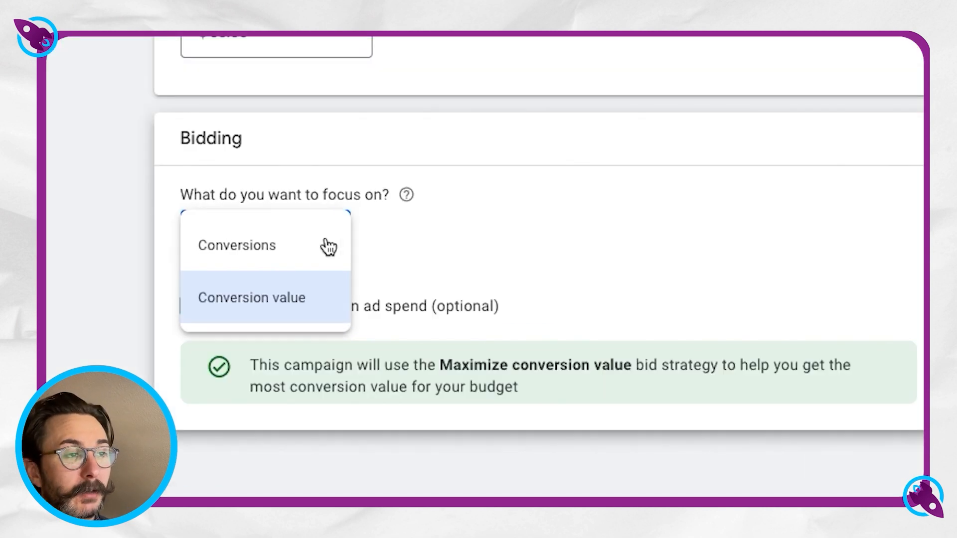
pyautogui.moveTo(328, 246)
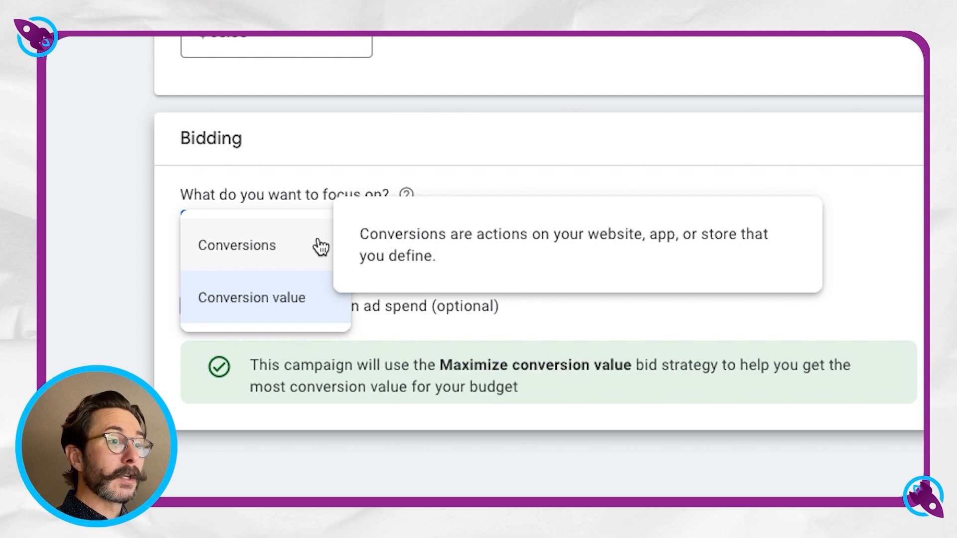
pyautogui.moveTo(282, 305)
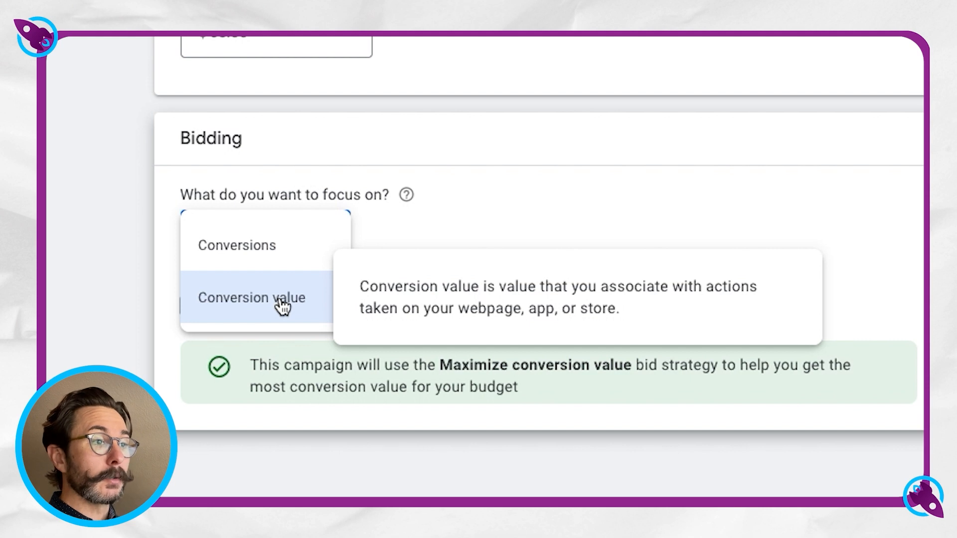
pyautogui.click(262, 305)
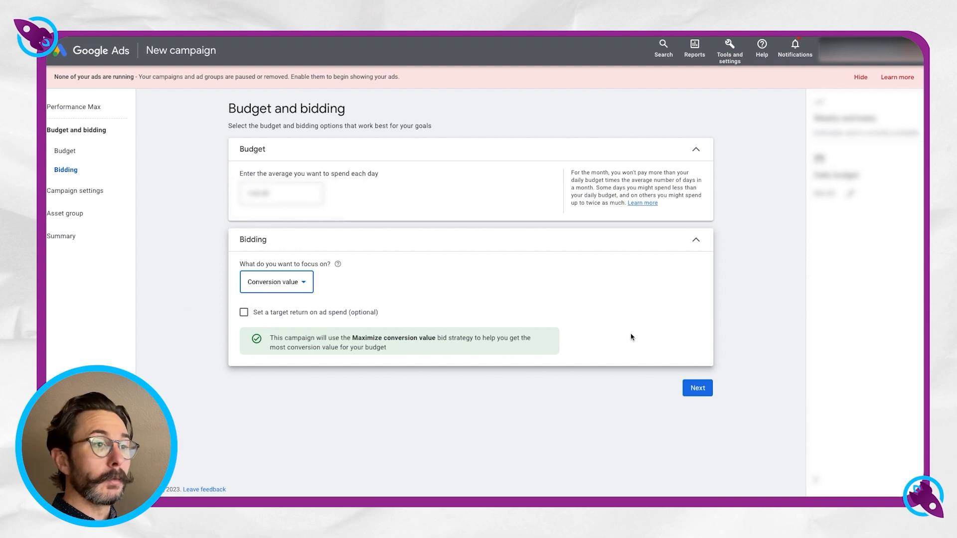
pyautogui.click(700, 389)
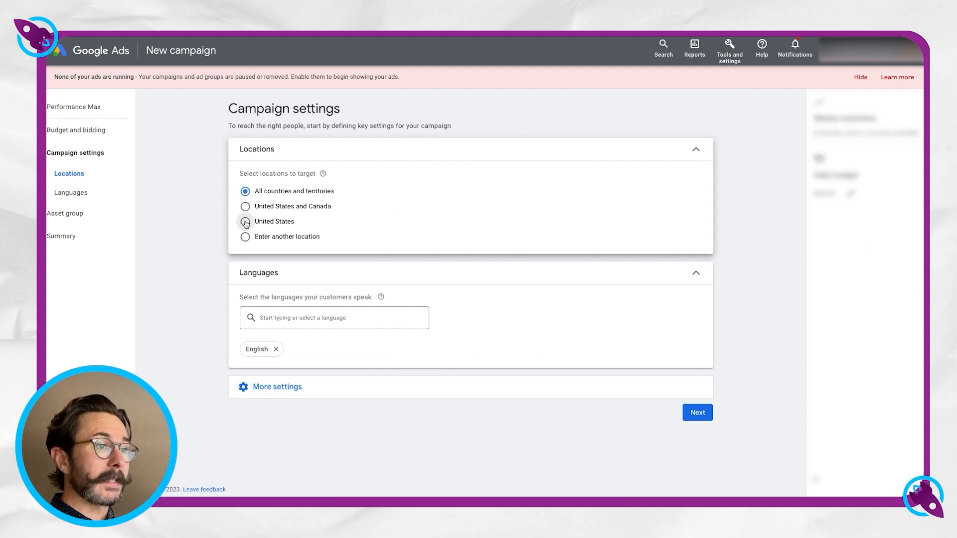
# Target the United States and expand the additional campaign settings before continuing to the asset group.
pyautogui.click(245, 221)
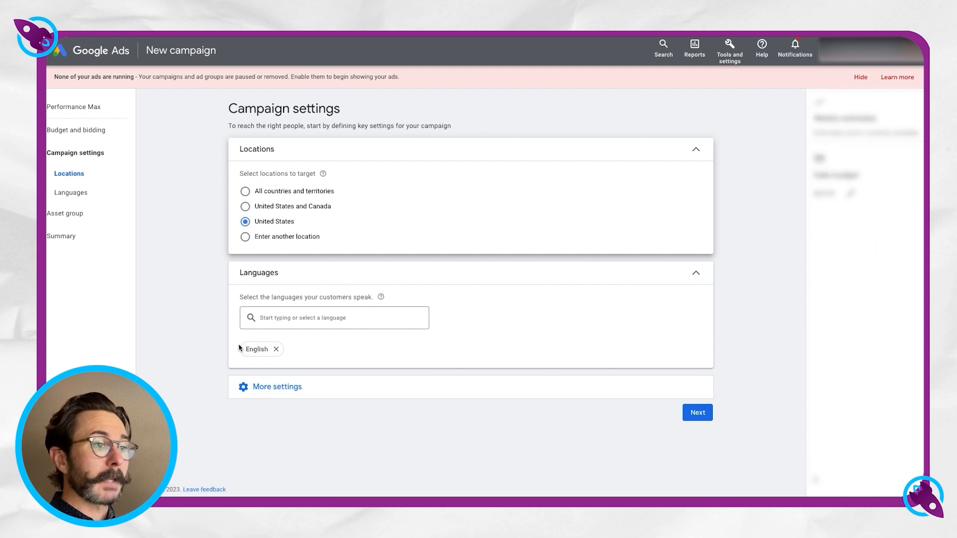
pyautogui.click(255, 387)
pyautogui.scroll(-3, 181, 359)
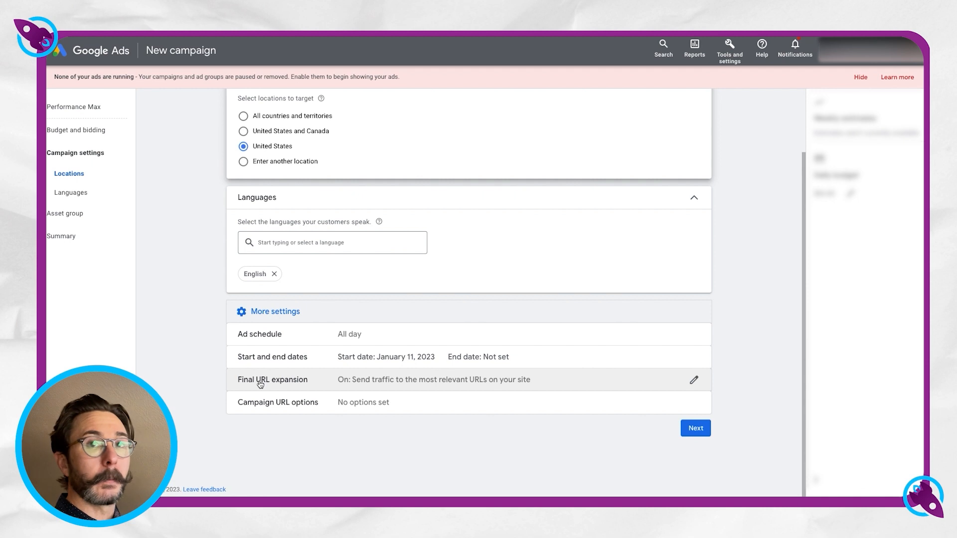
pyautogui.click(695, 428)
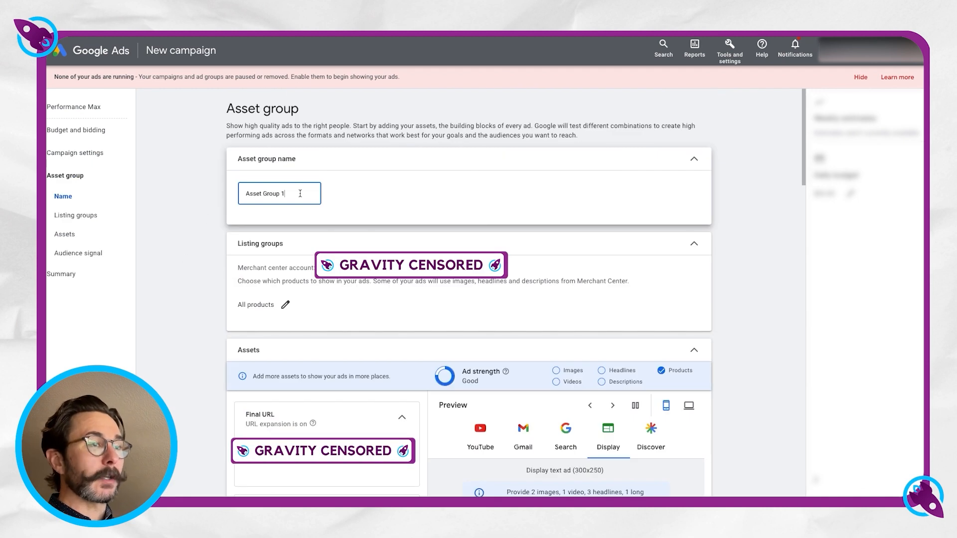
# Rename the asset group as JAN23.
pyautogui.moveTo(298, 194); pyautogui.dragTo(234, 193)
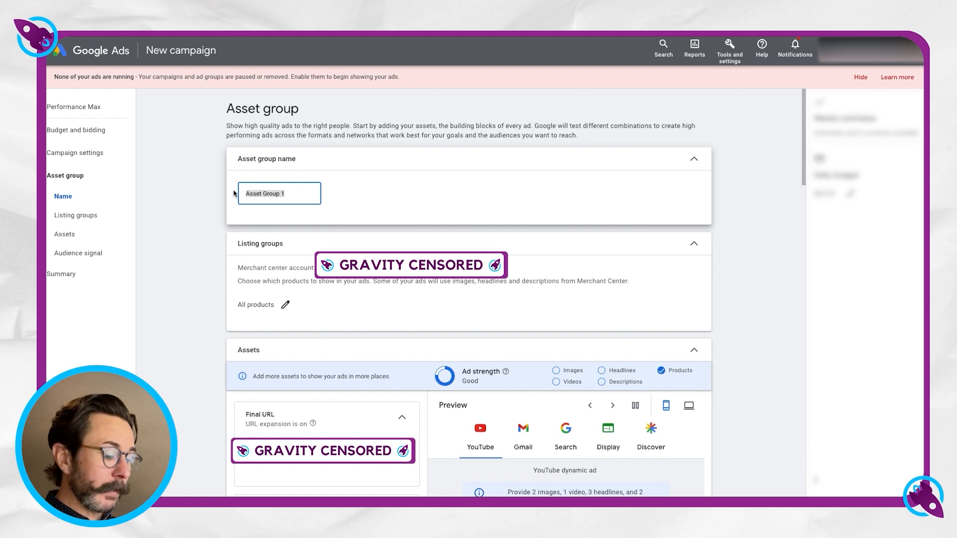
pyautogui.write('JAN23')
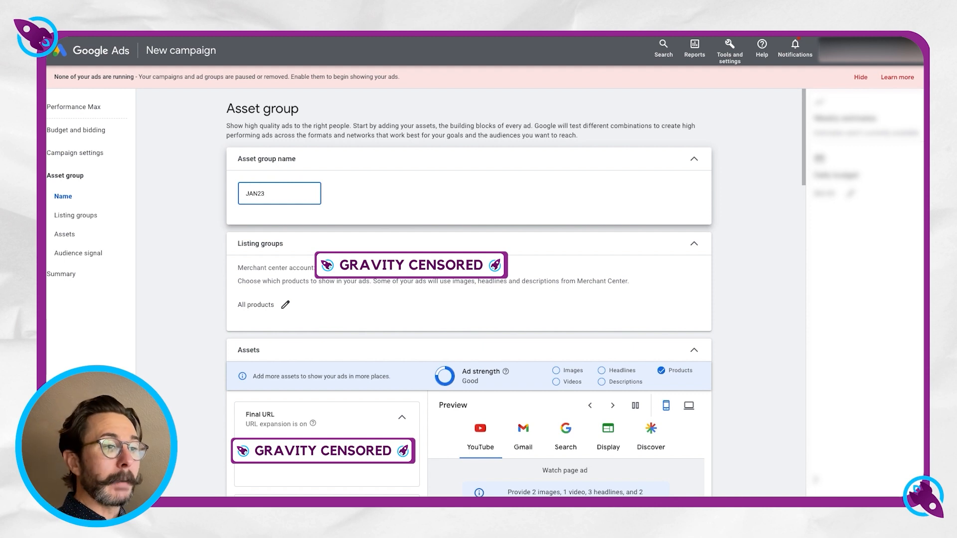
# Add images to the asset group's assets and select five YouTube videos from the asset library.
pyautogui.scroll(-1, 200, 260)
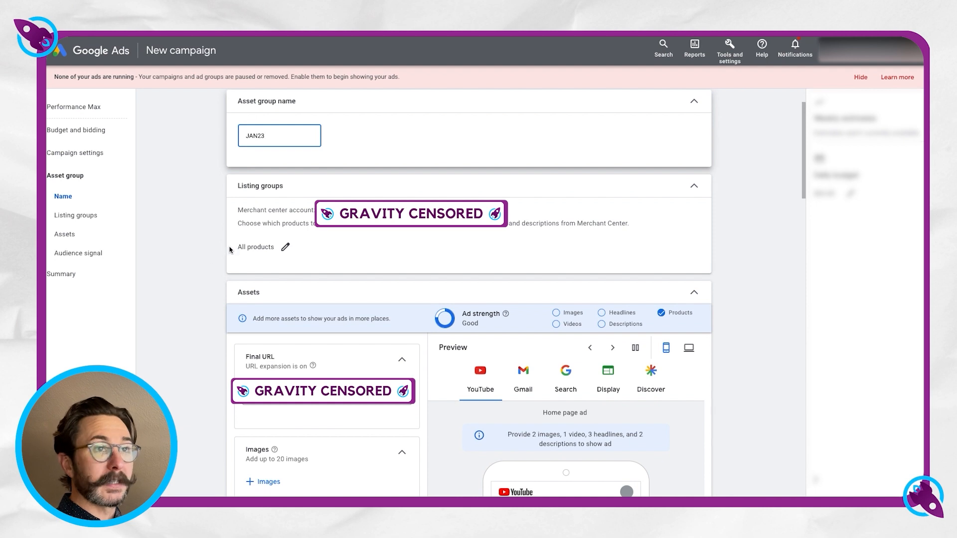
pyautogui.scroll(-1, 188, 256)
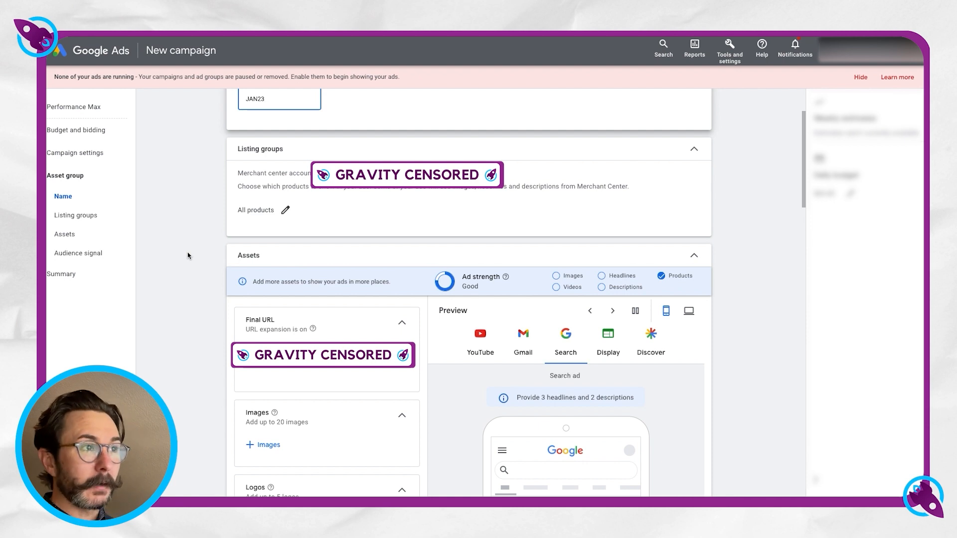
pyautogui.scroll(-2, 188, 255)
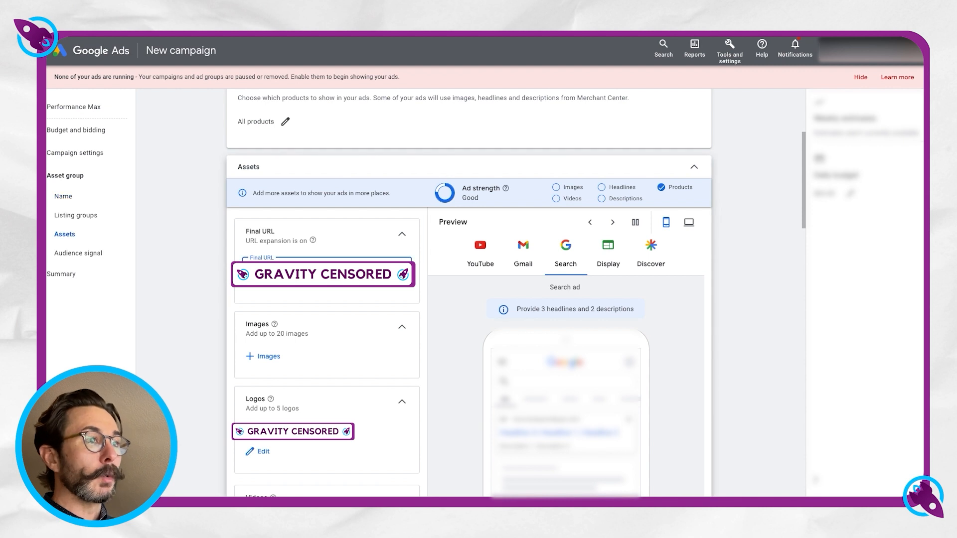
pyautogui.scroll(-2, 185, 275)
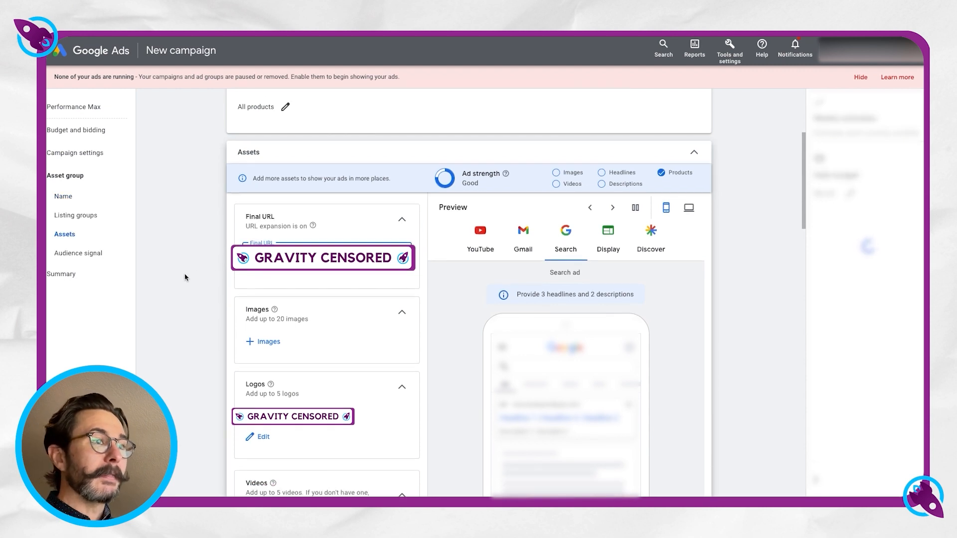
pyautogui.scroll(-1, 183, 278)
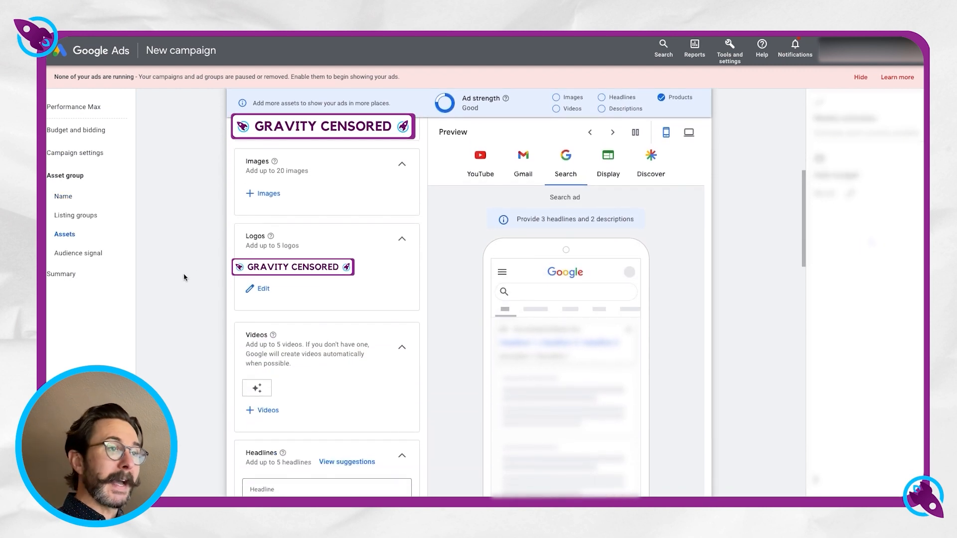
pyautogui.click(264, 196)
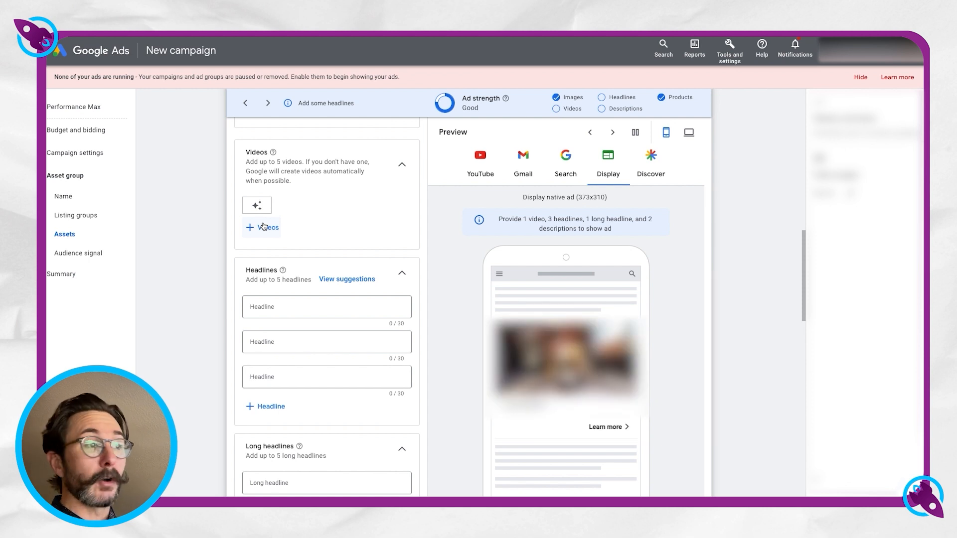
pyautogui.click(262, 227)
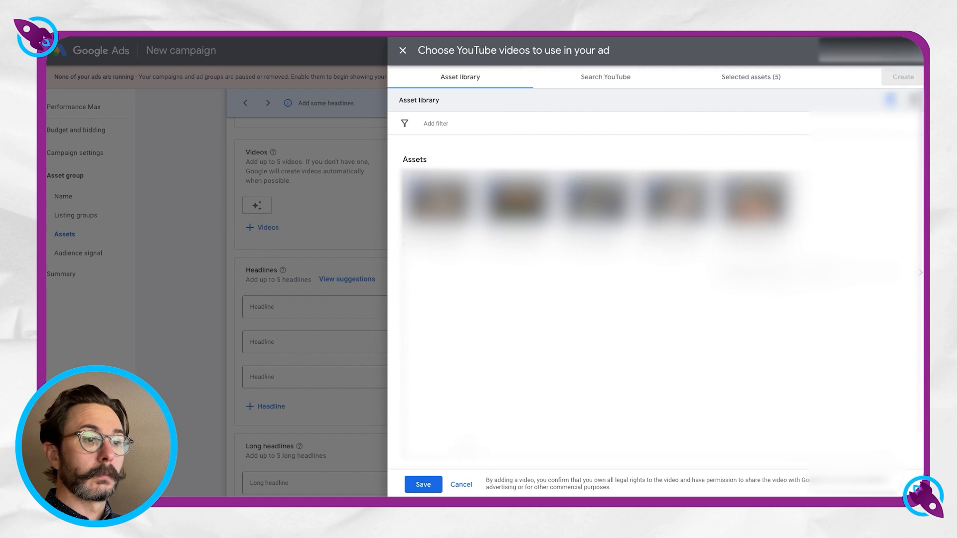
pyautogui.click(423, 484)
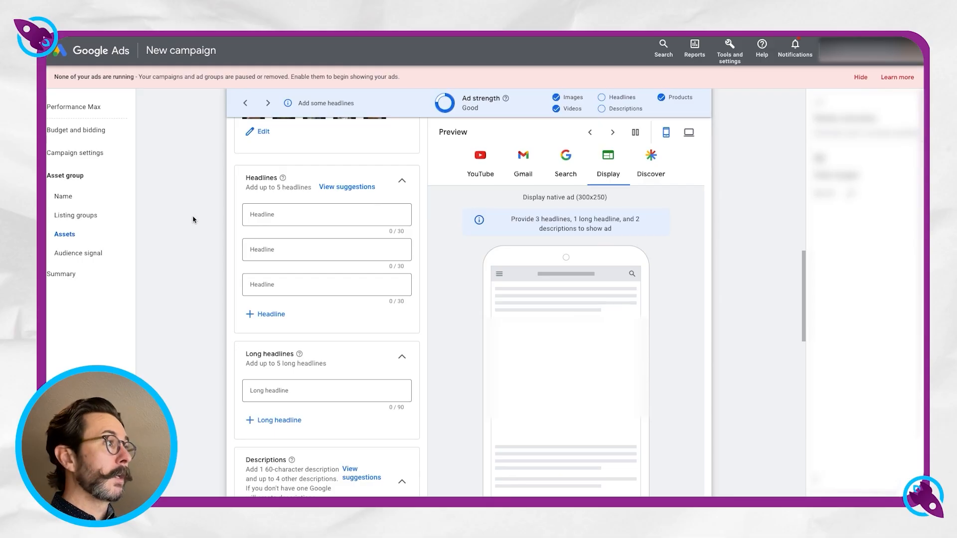
# Fill in the asset group's headlines and descriptions, and add sitelinks to the campaign.
pyautogui.scroll(-1, 194, 219)
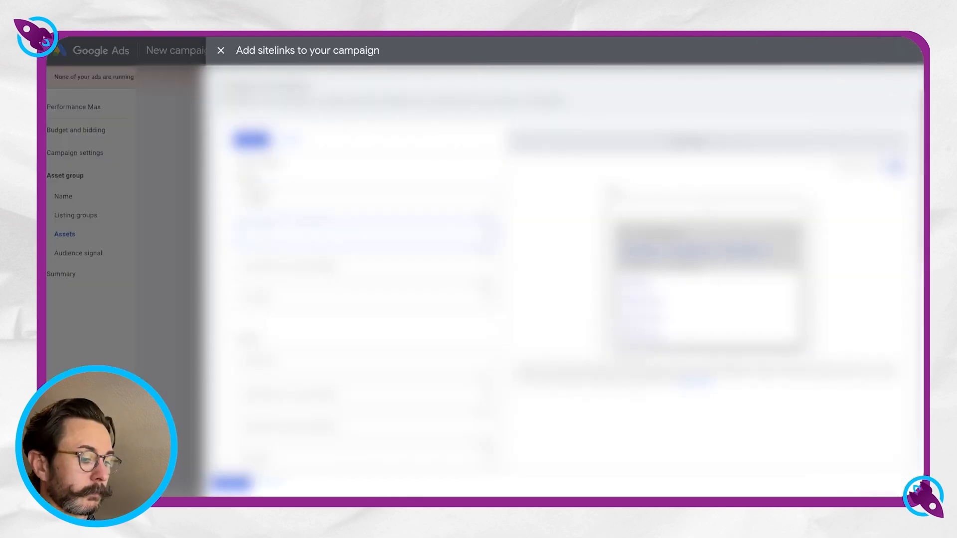
pyautogui.scroll(-8, 366, 299)
pyautogui.scroll(8, 366, 299)
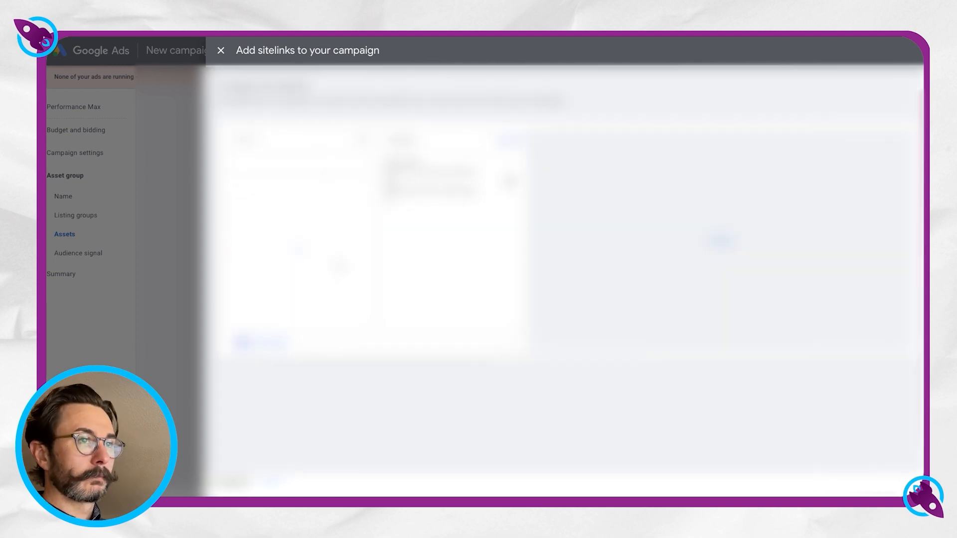
pyautogui.click(261, 341)
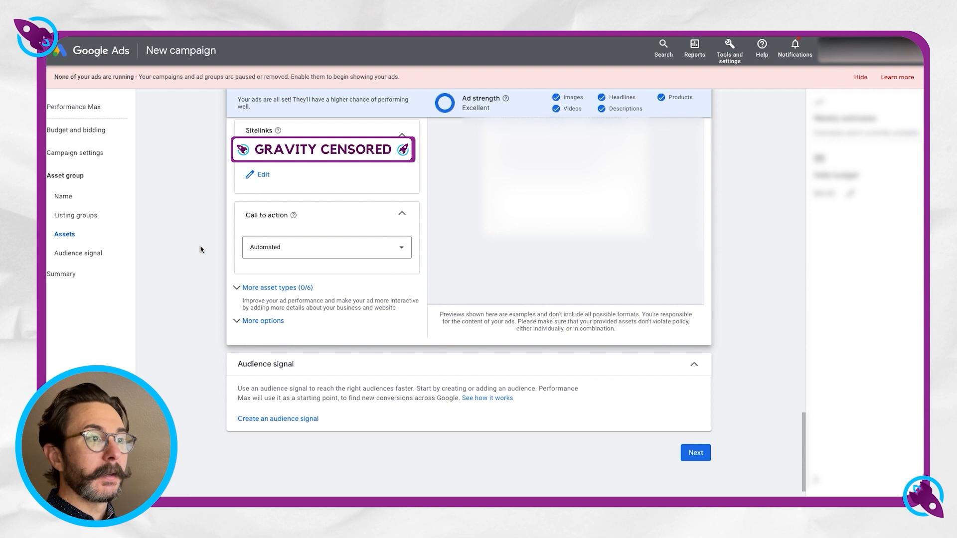
# Review the asset group's call-to-action options and keep the call to action on Automated.
pyautogui.click(271, 249)
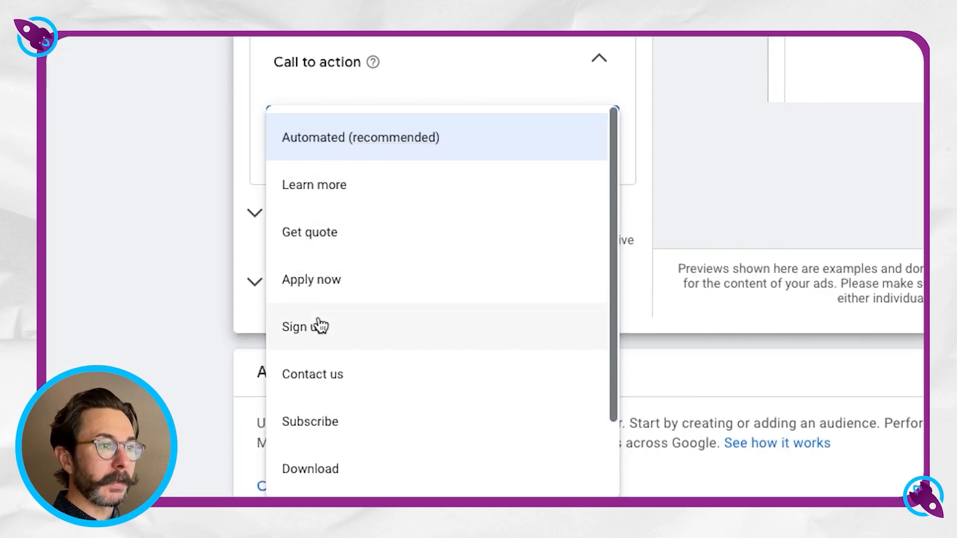
pyautogui.scroll(-2, 335, 459)
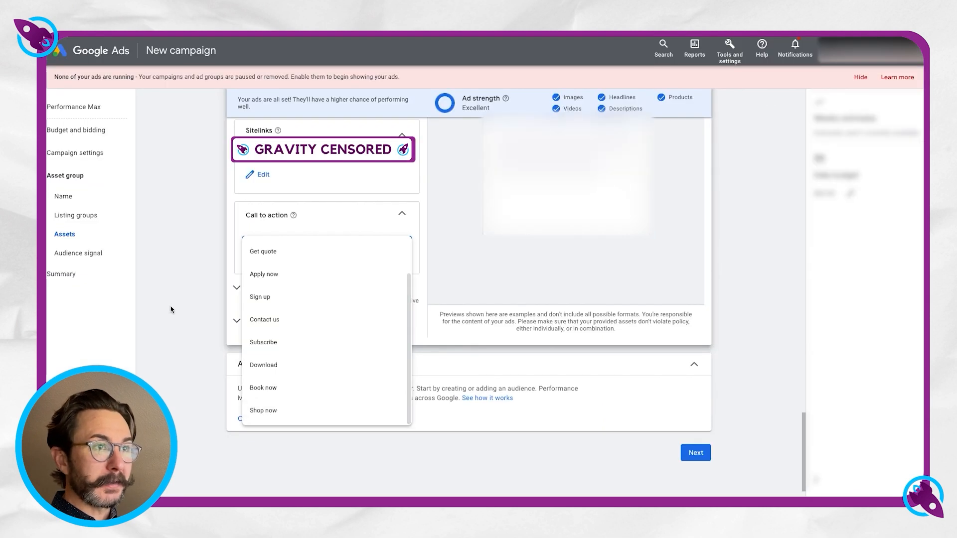
pyautogui.scroll(2, 330, 333)
pyautogui.click(288, 246)
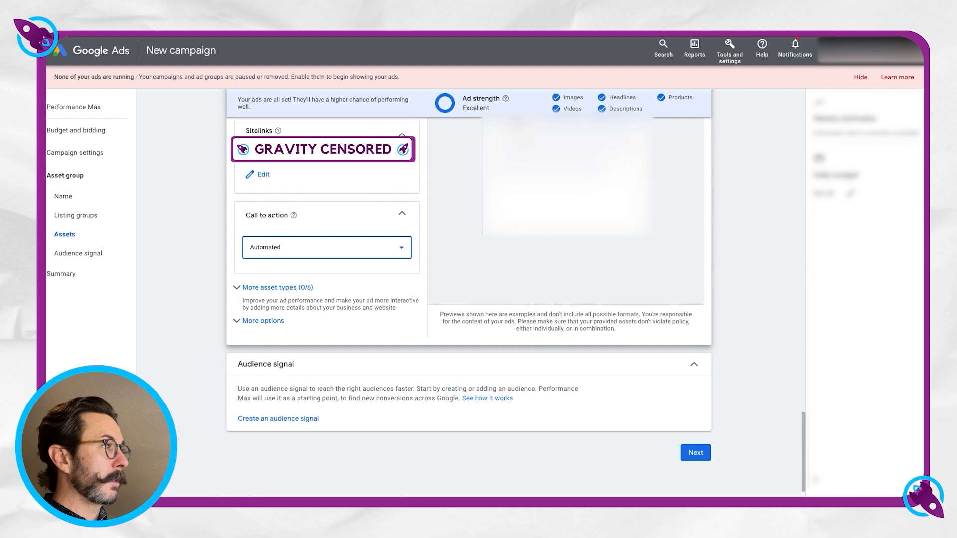
# Start a new audience signal for the asset group and name it Search & Competitors.
pyautogui.click(242, 409)
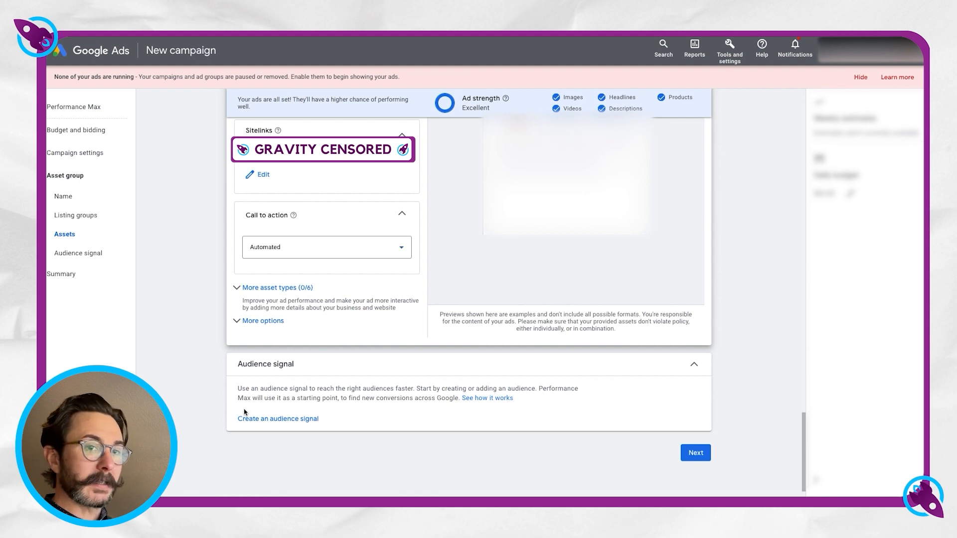
pyautogui.click(264, 420)
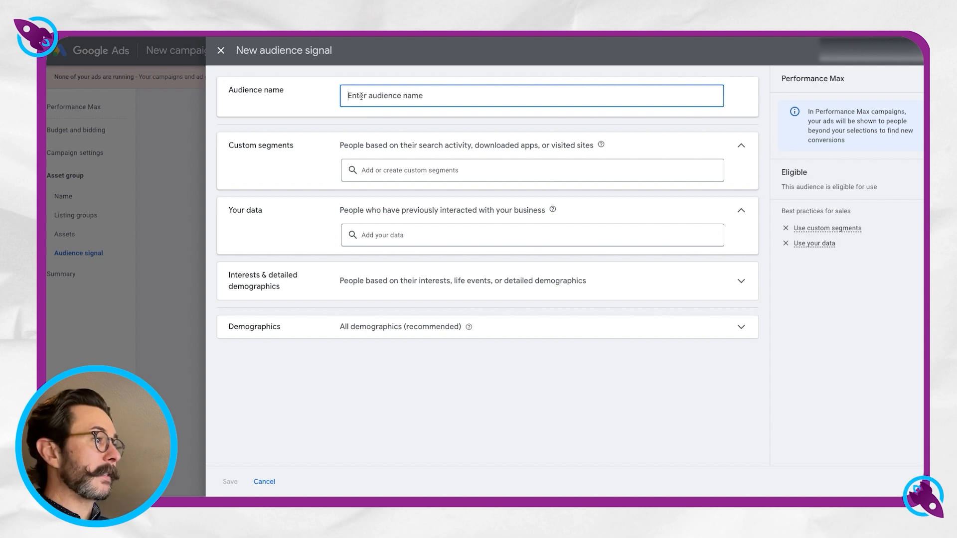
pyautogui.write('Sea')
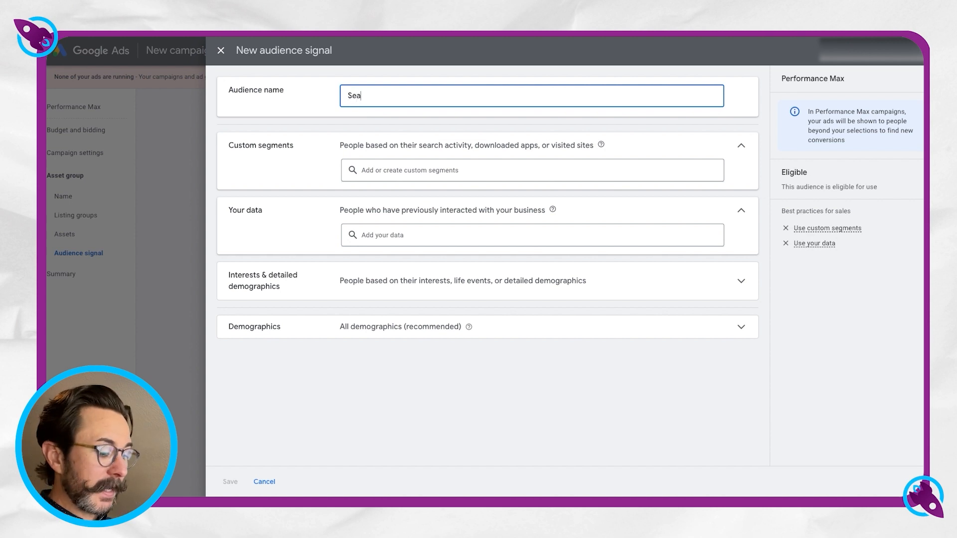
pyautogui.write('rch & Compe')
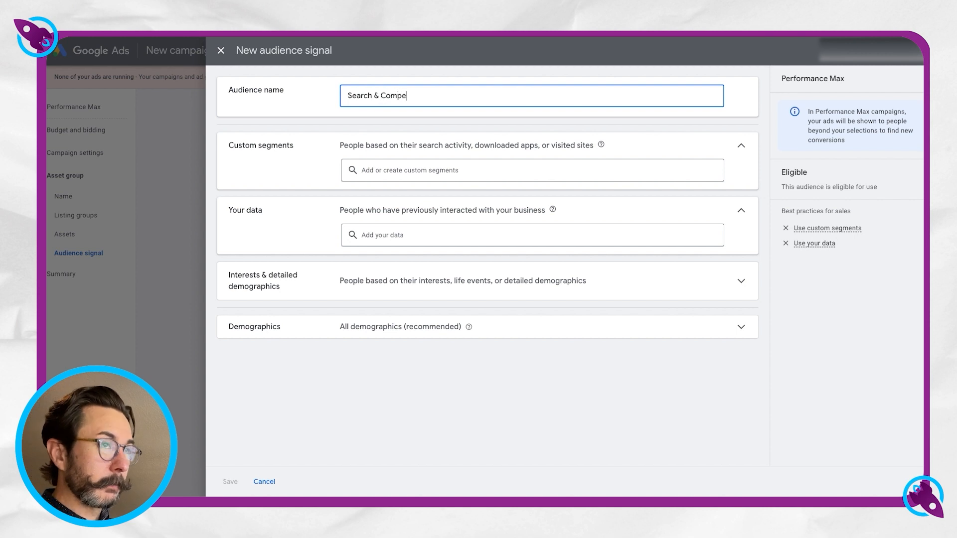
pyautogui.write('titors')
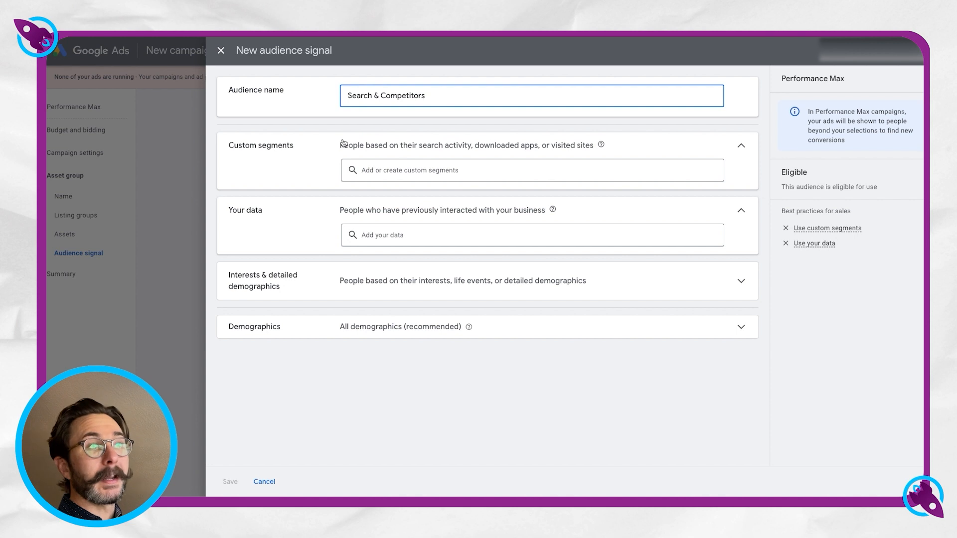
# Create and save a custom segment named Search Terms for people who searched for the listed terms on Google.
pyautogui.click(388, 170)
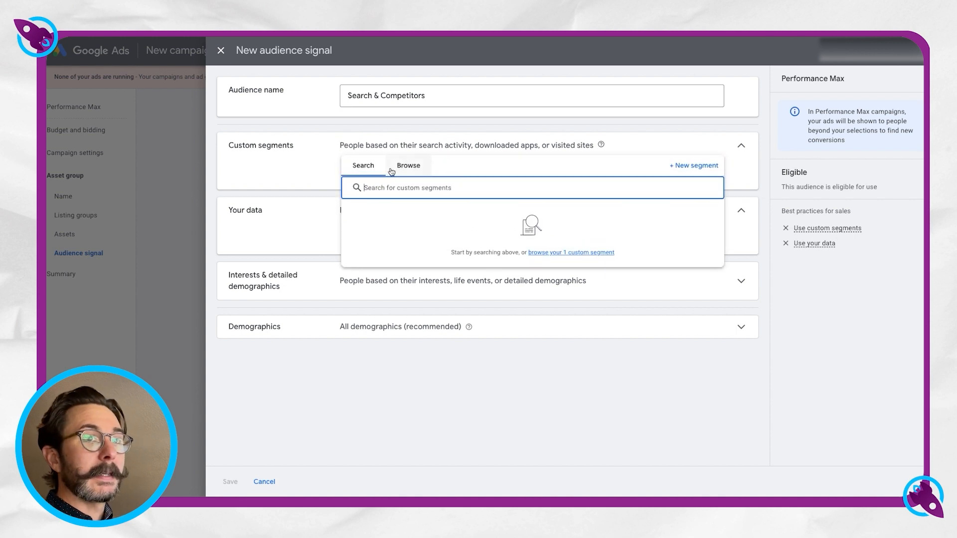
pyautogui.click(690, 173)
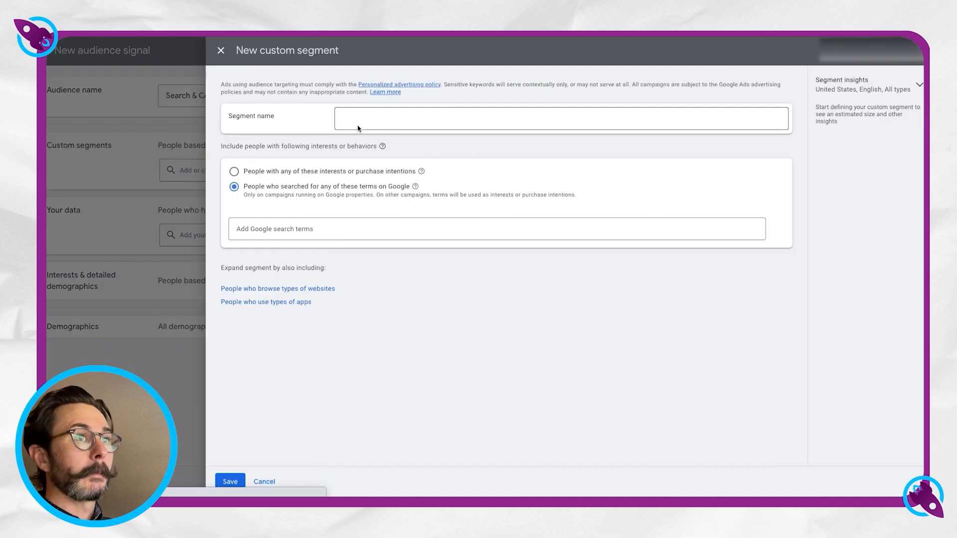
pyautogui.write('Sea')
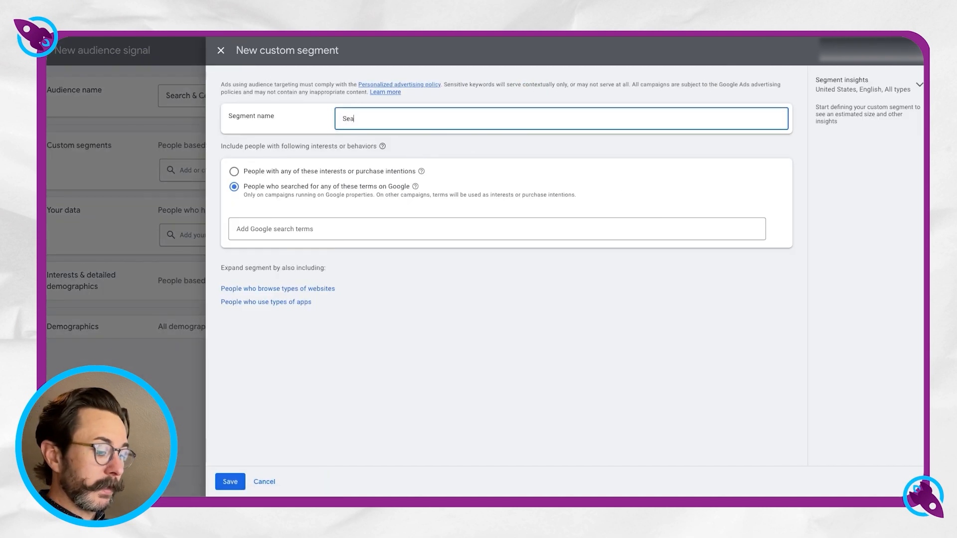
pyautogui.write('rch Terms')
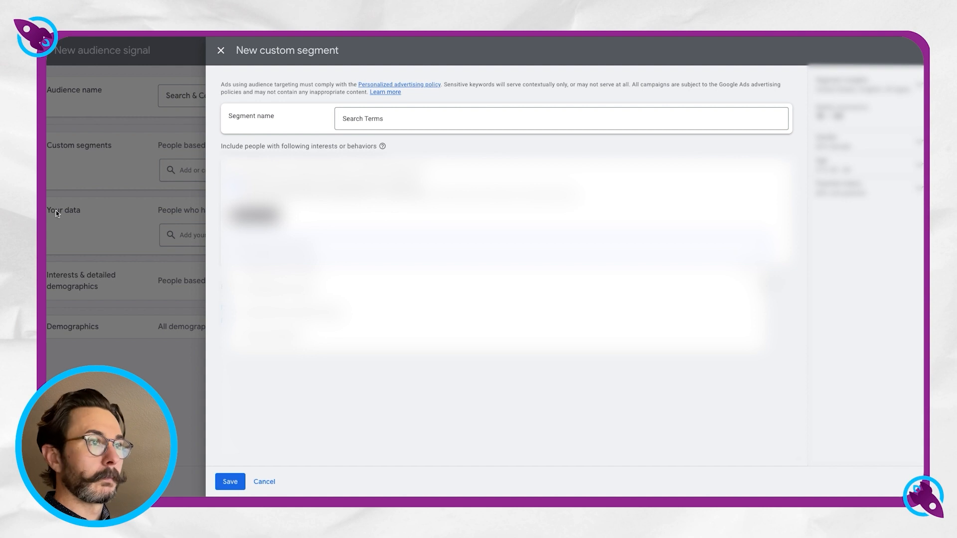
pyautogui.press('Return')
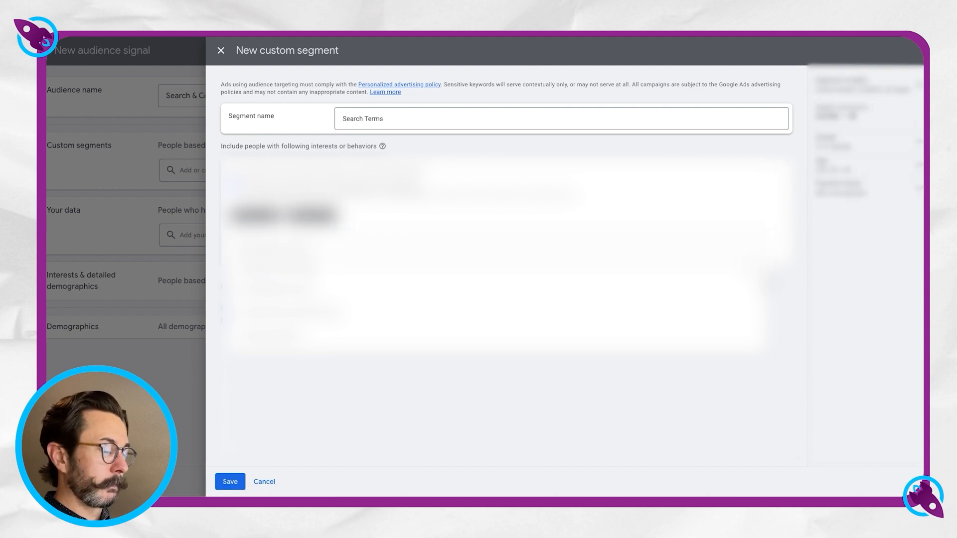
pyautogui.press('Return')
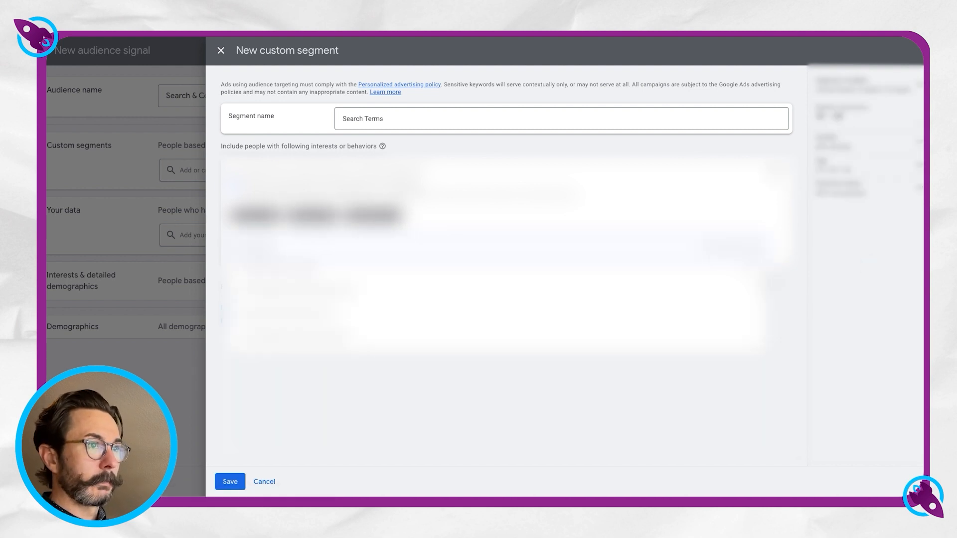
pyautogui.press('Return')
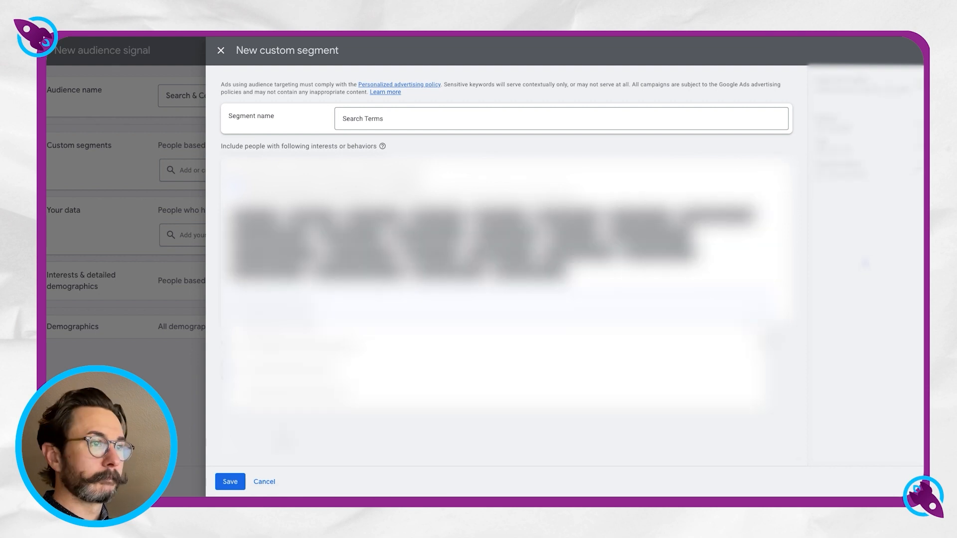
pyautogui.click(296, 442)
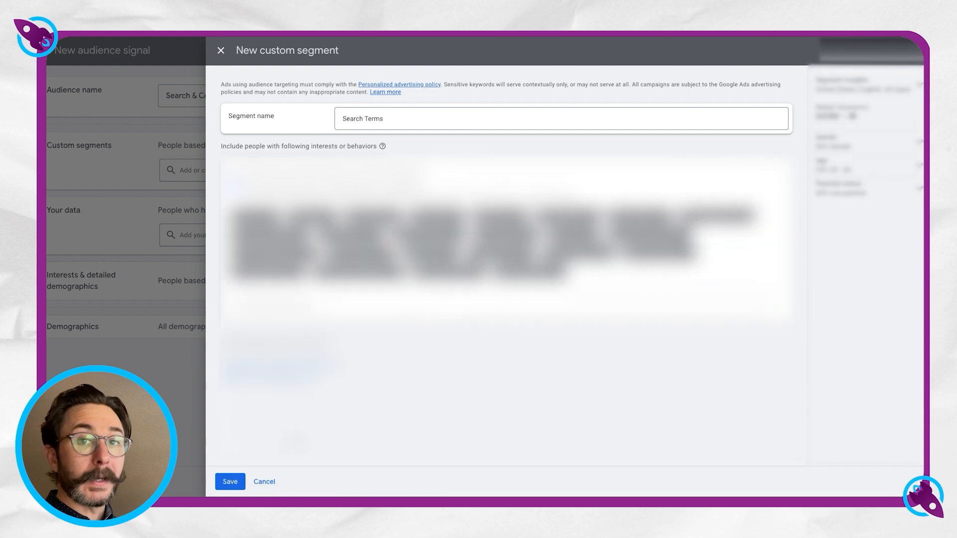
pyautogui.click(230, 482)
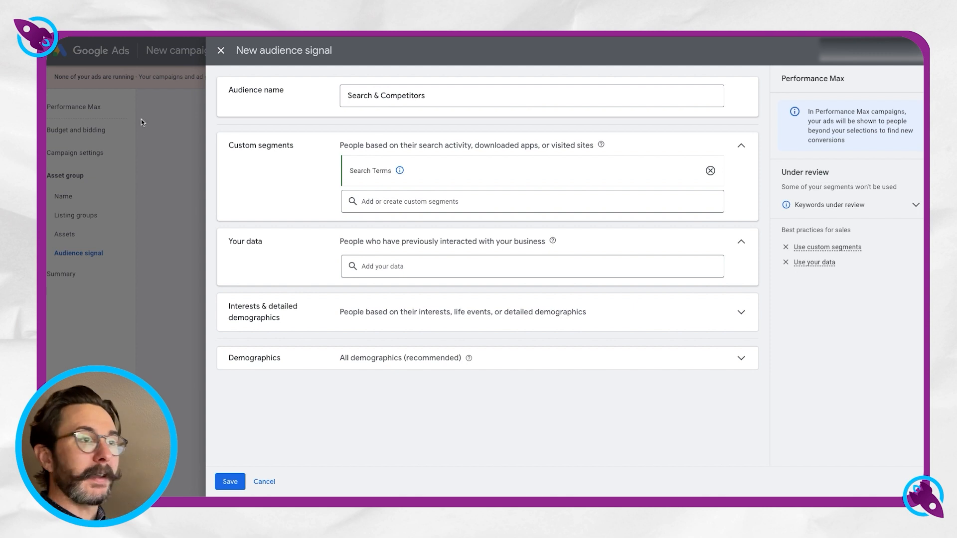
# Create and save a second custom segment named Competitors, targeting people who browse websites similar to the pasted competitor URLs.
pyautogui.click(382, 205)
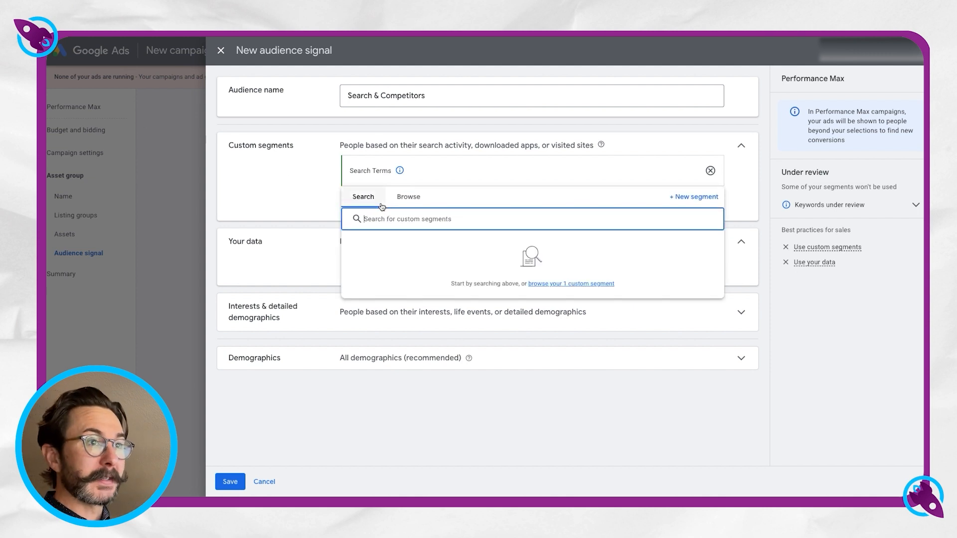
pyautogui.click(679, 199)
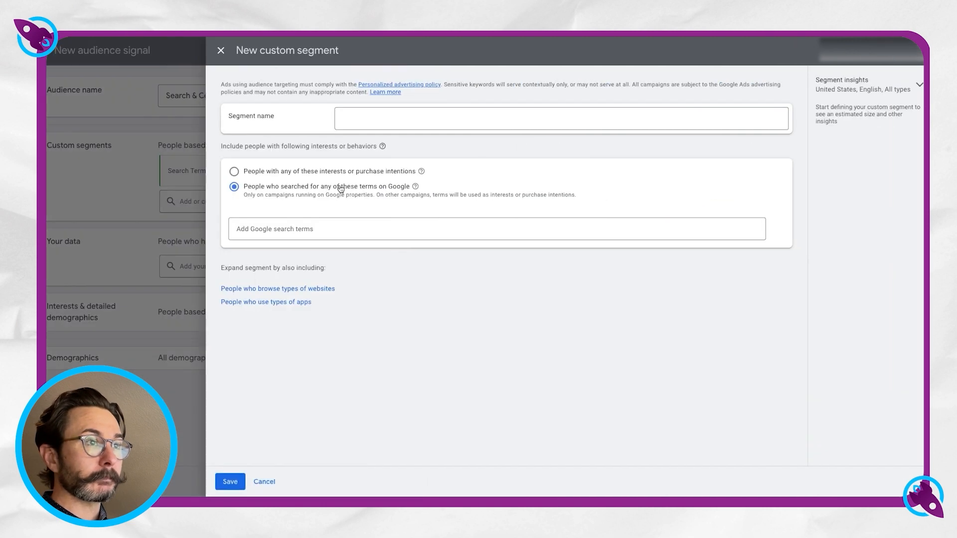
pyautogui.click(372, 119)
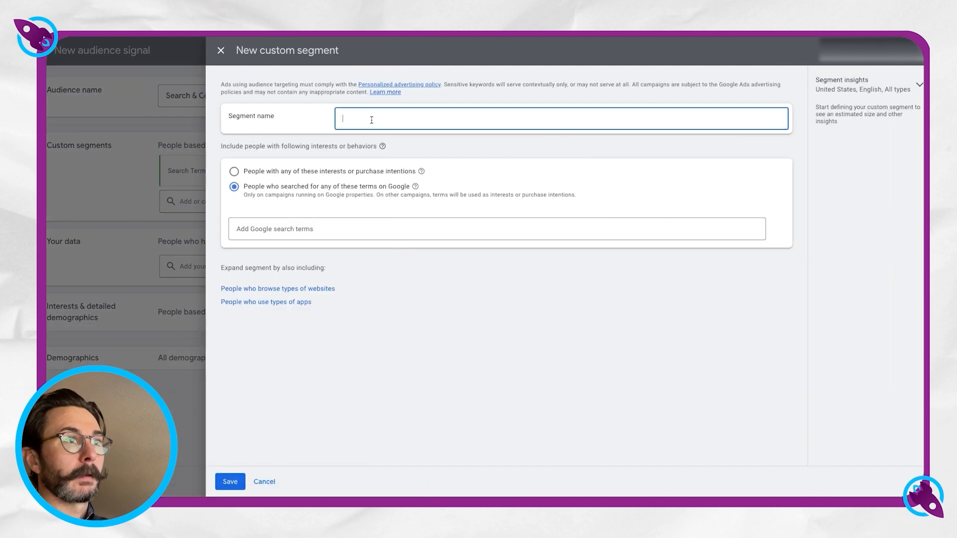
pyautogui.write('C')
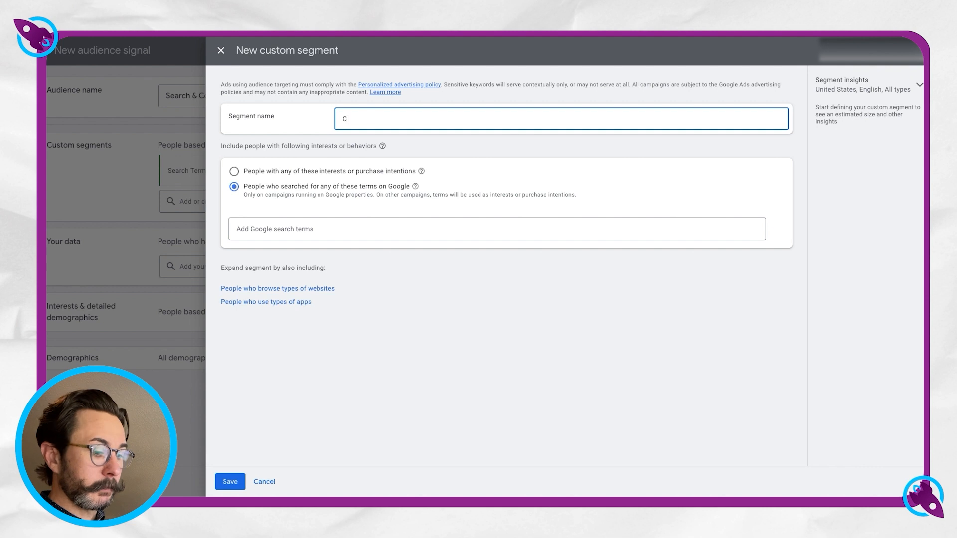
pyautogui.write('ompetitors')
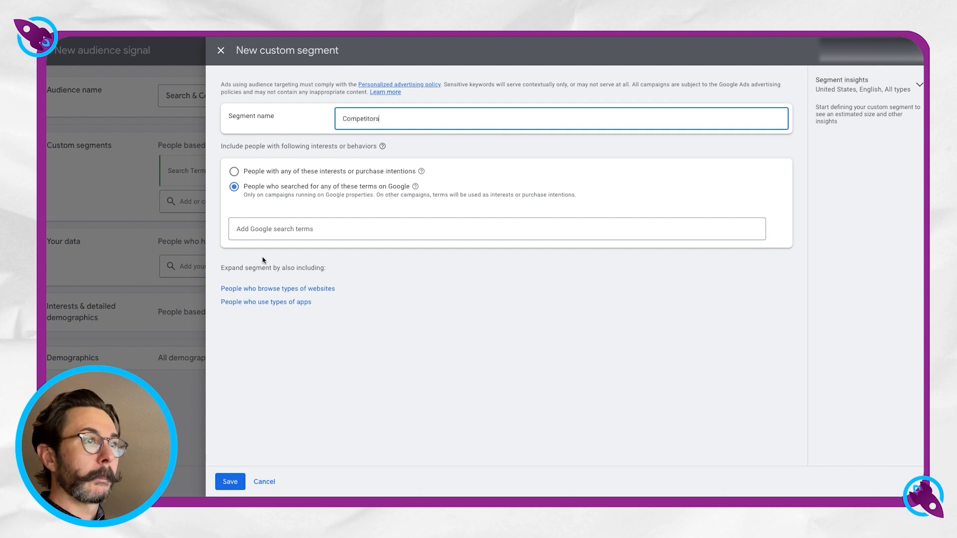
pyautogui.click(278, 289)
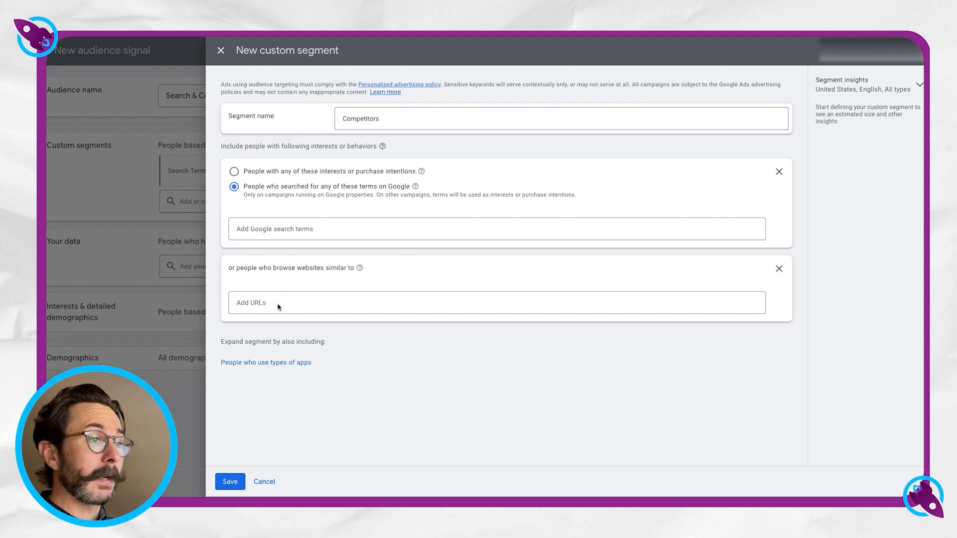
pyautogui.click(258, 303)
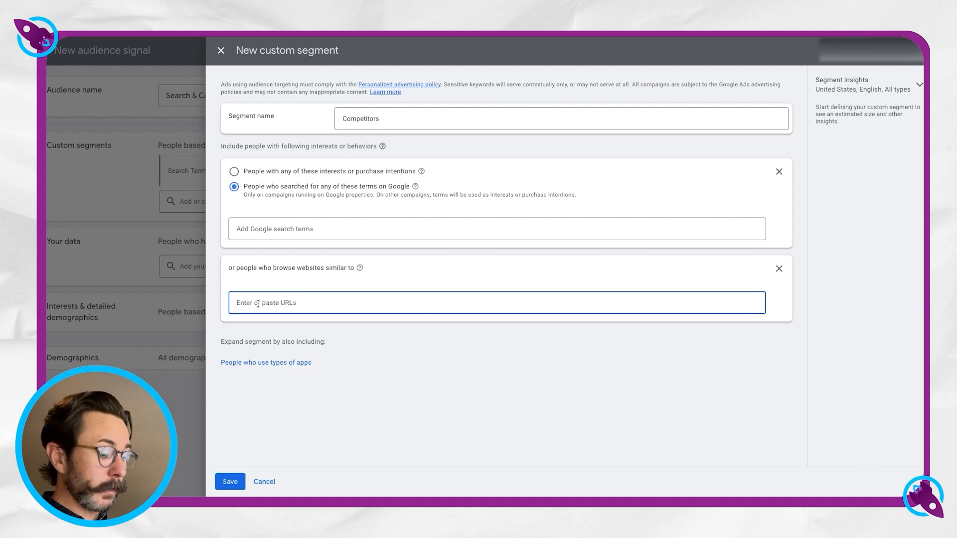
pyautogui.hotkey('ctrl', 'v')
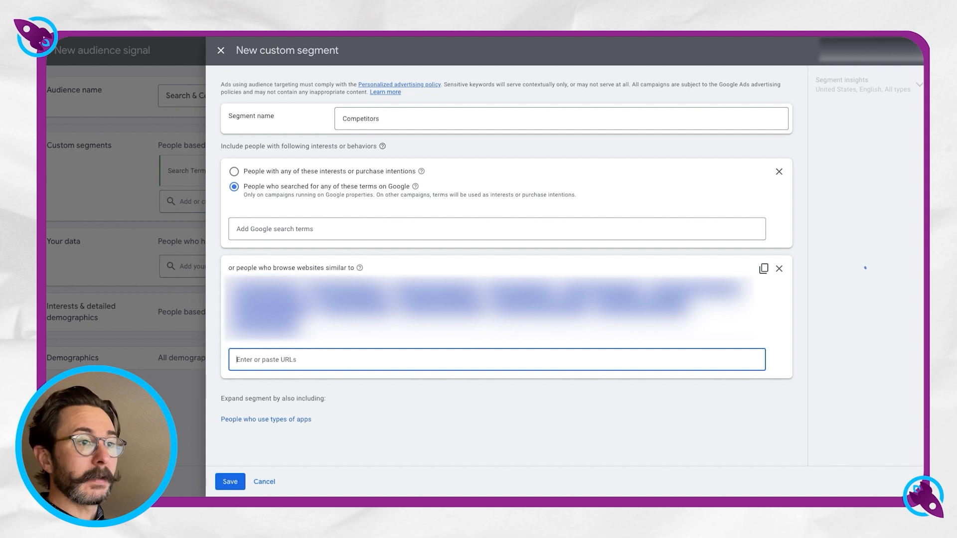
pyautogui.click(229, 482)
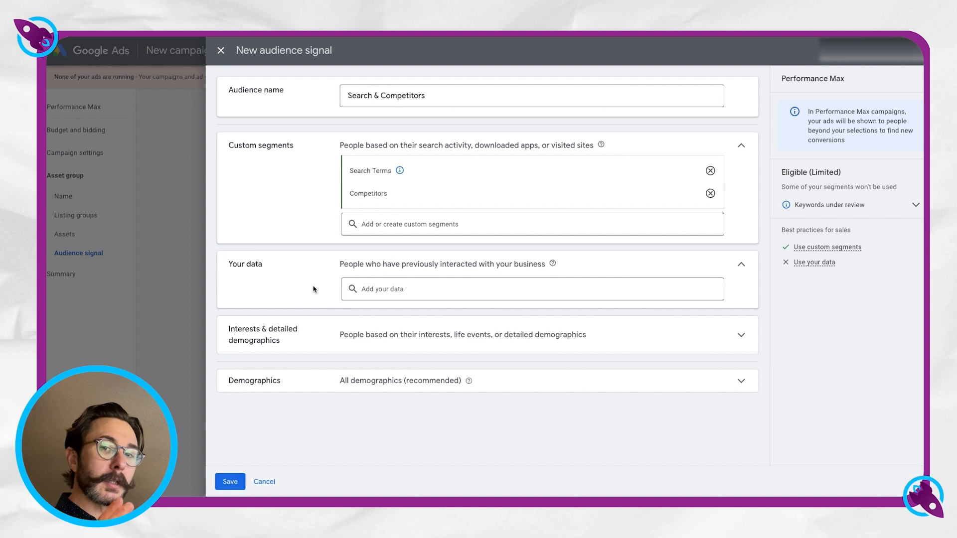
# Save the audience signal, continue to the campaign summary and publish the campaign.
pyautogui.click(232, 481)
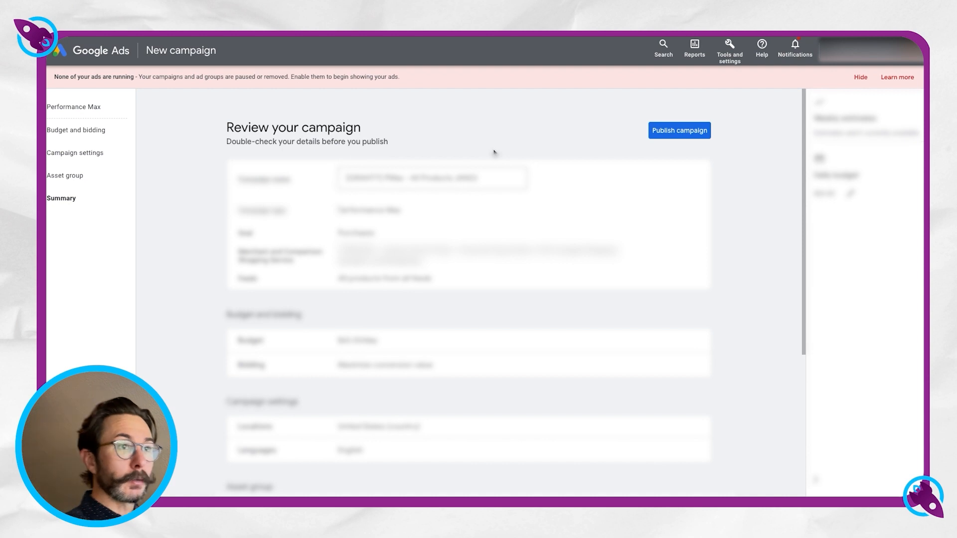
pyautogui.click(678, 132)
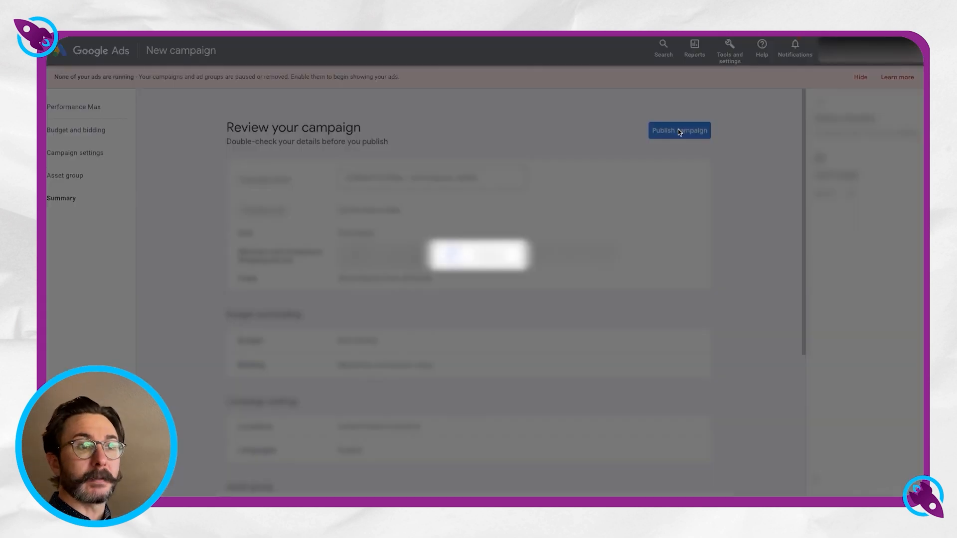